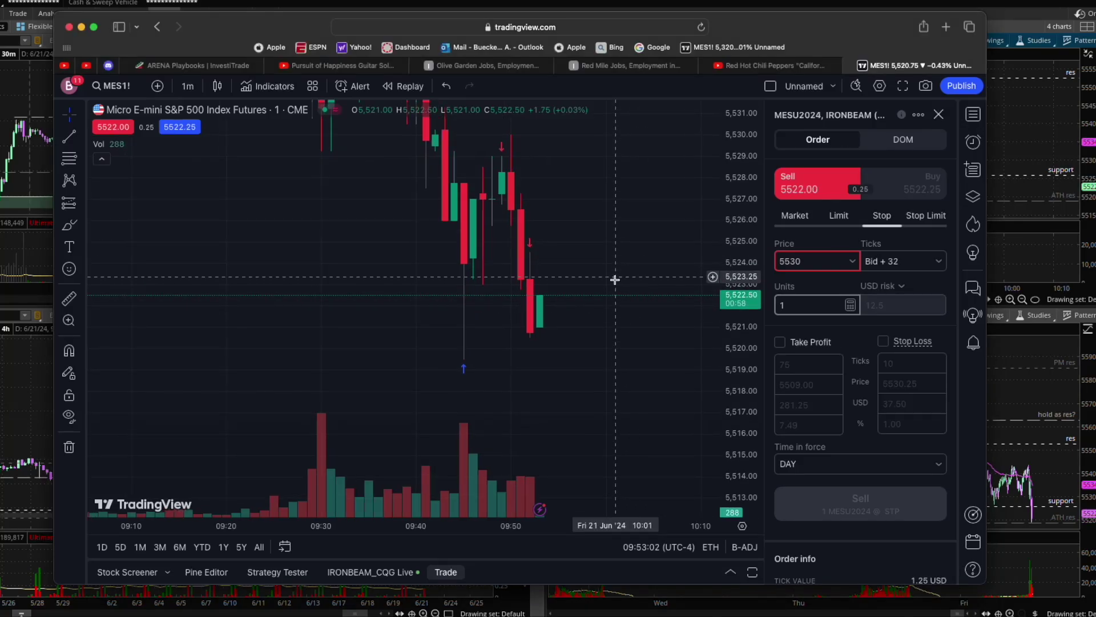
Review the buy and sell markers on the one-minute MES1! chart, and move the TradingView window off the thinkorswim charts.
mouse_move(591, 250)
left_mouse_down()
mouse_move(595, 270)
mouse_move(590, 245)
left_mouse_up()
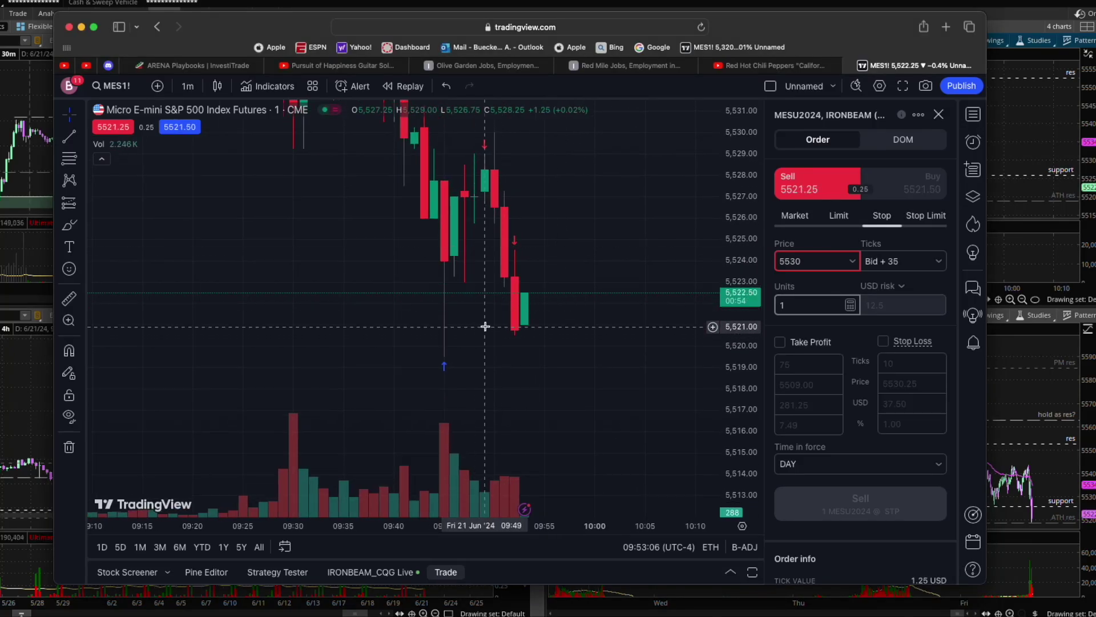
scroll(454, 296, "up", 1)
left_click_drag(493, 229, 511, 253)
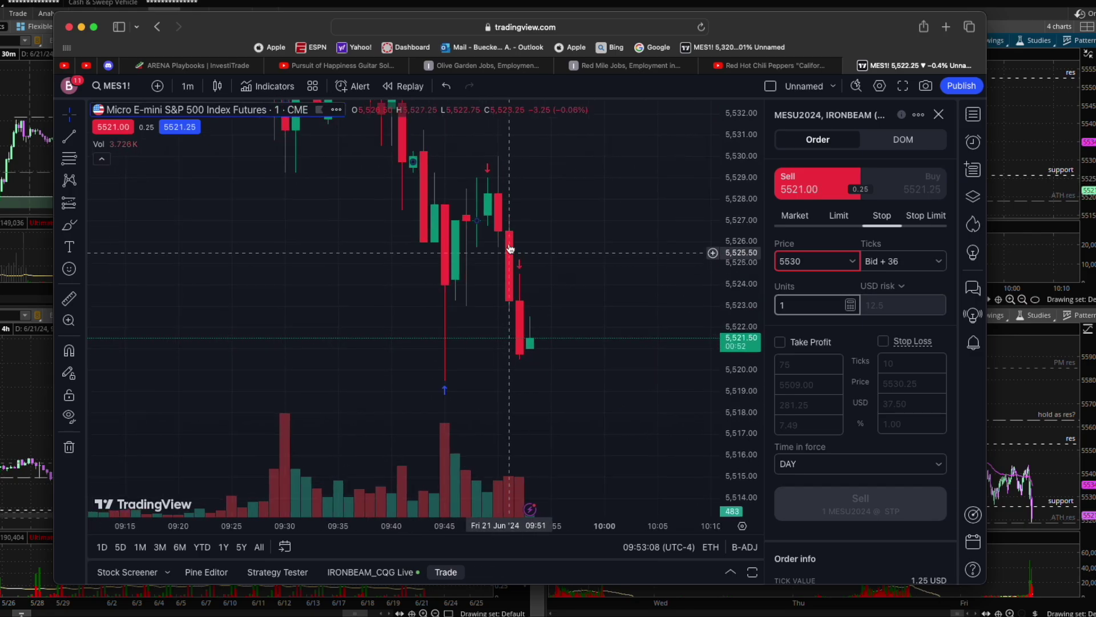
scroll(506, 186, "up", 1)
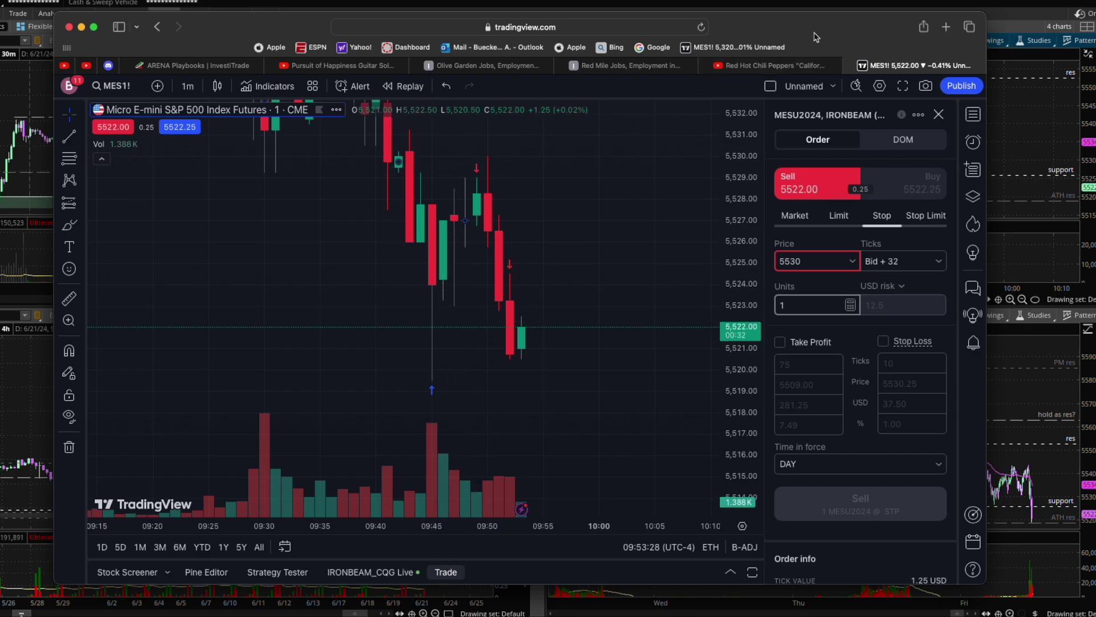
left_click_drag(614, 209, 499, 162)
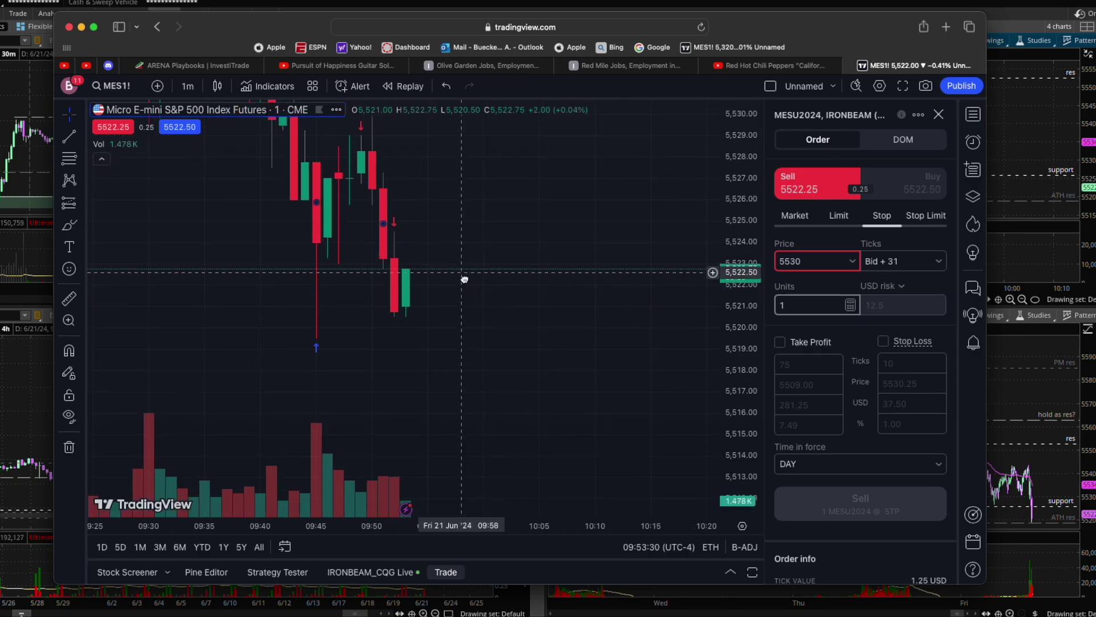
scroll(457, 276, "up", 4)
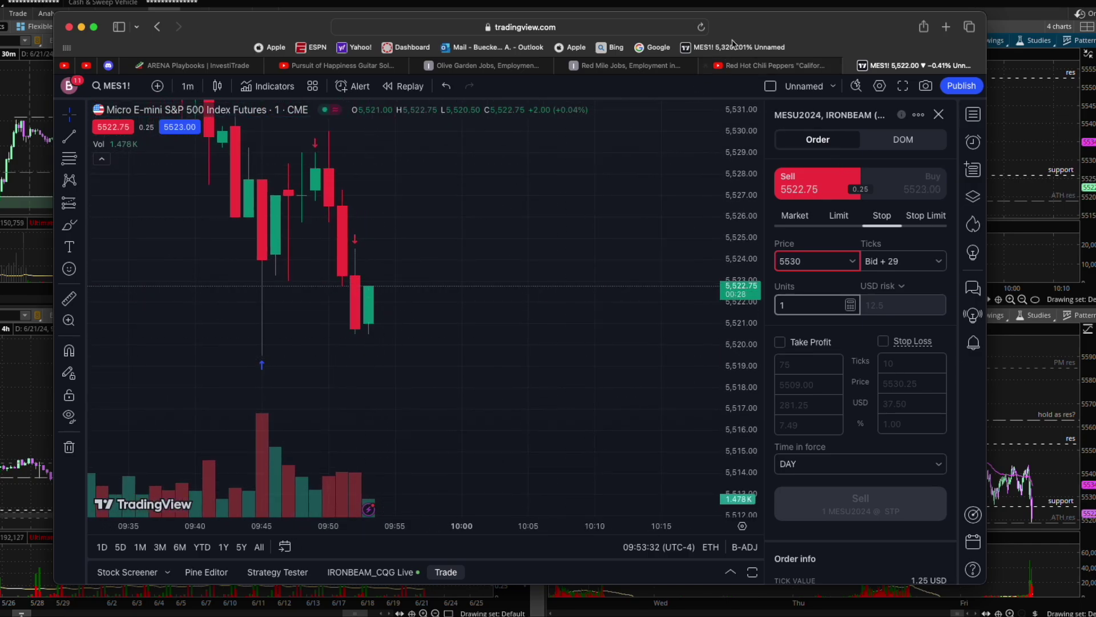
left_click_drag(775, 34, 0, 8)
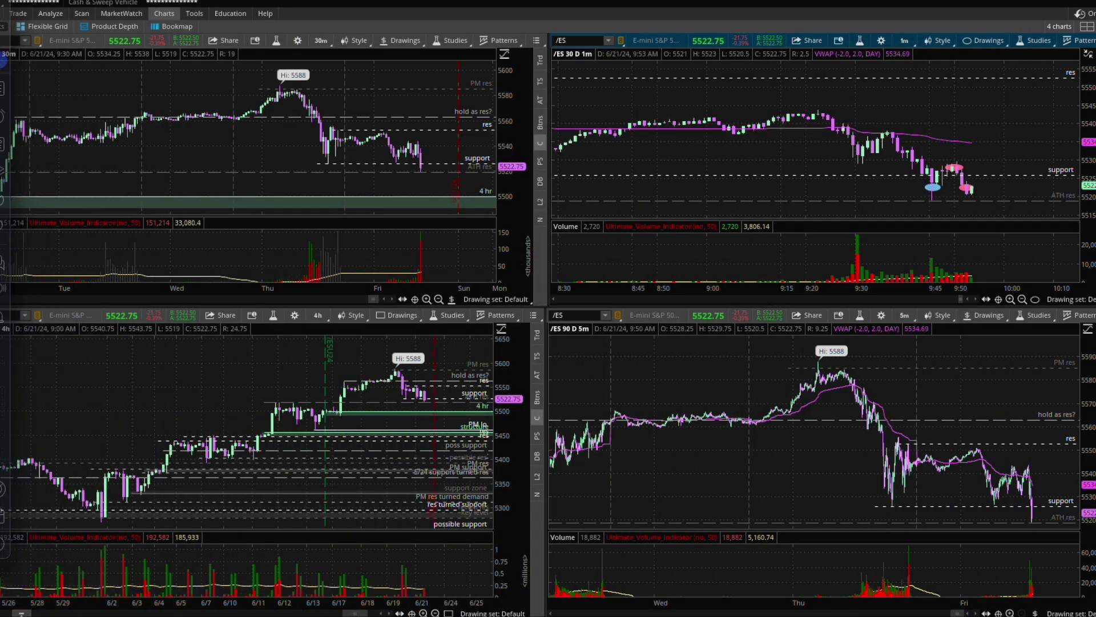
Remove the blue and red ellipse marker drawings around the 9:45 to 9:53 candles on the one-minute /ES chart.
scroll(854, 135, "down", 3)
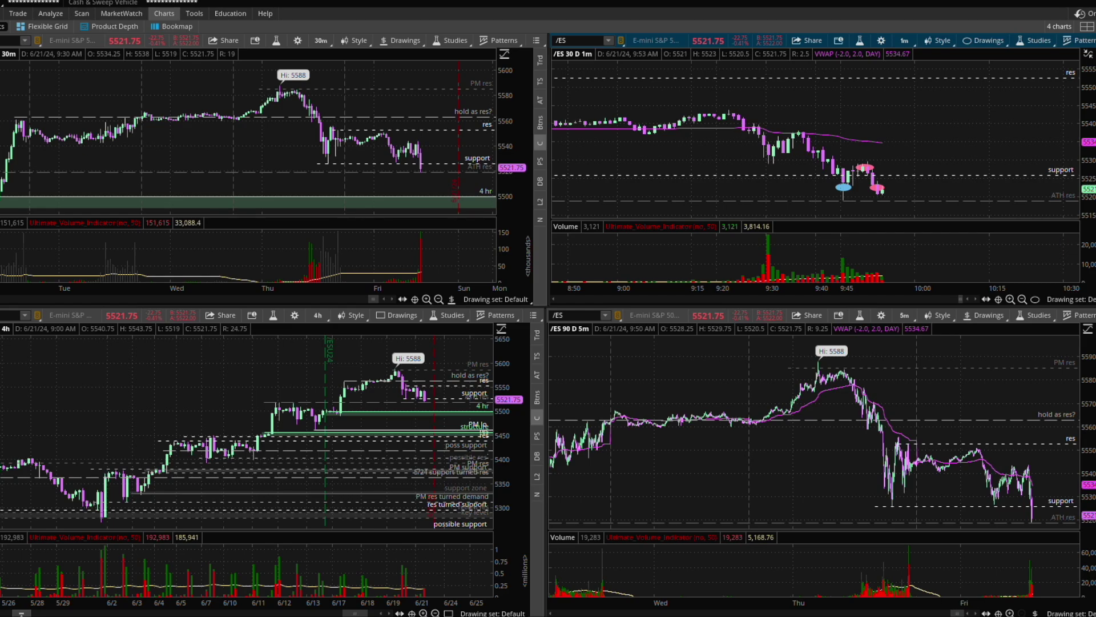
scroll(908, 148, "down", 1)
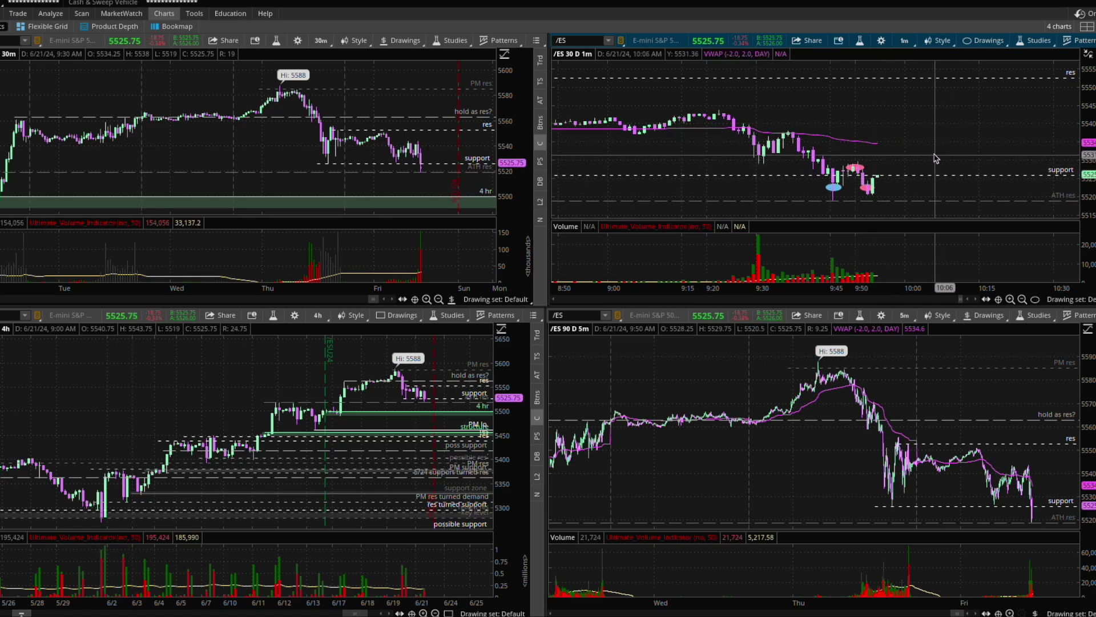
right_click(838, 189)
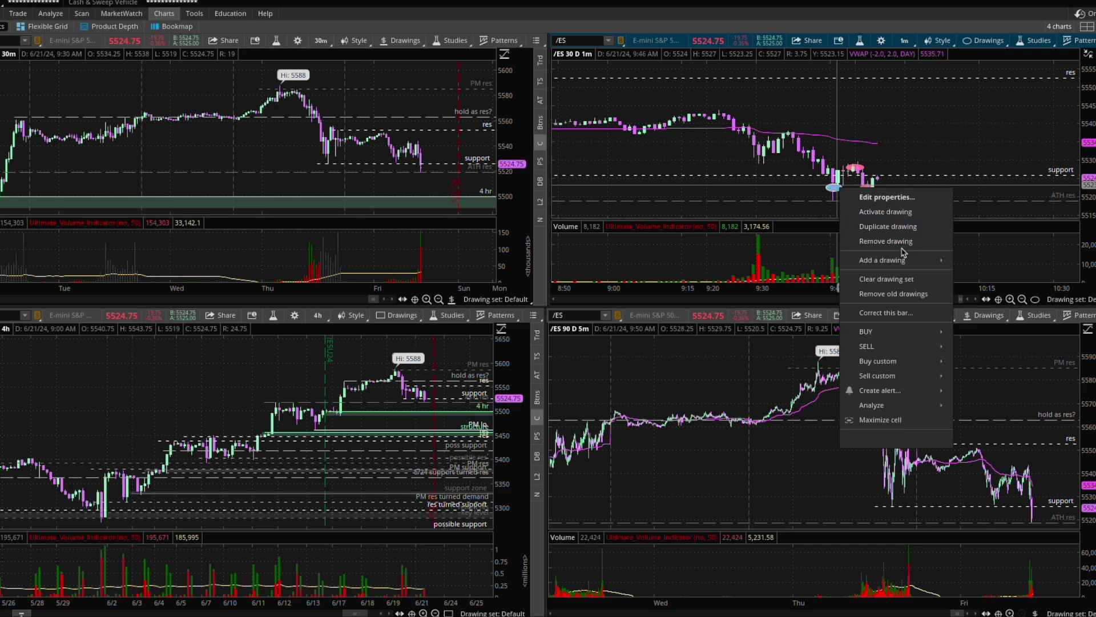
left_click(900, 242)
right_click(875, 192)
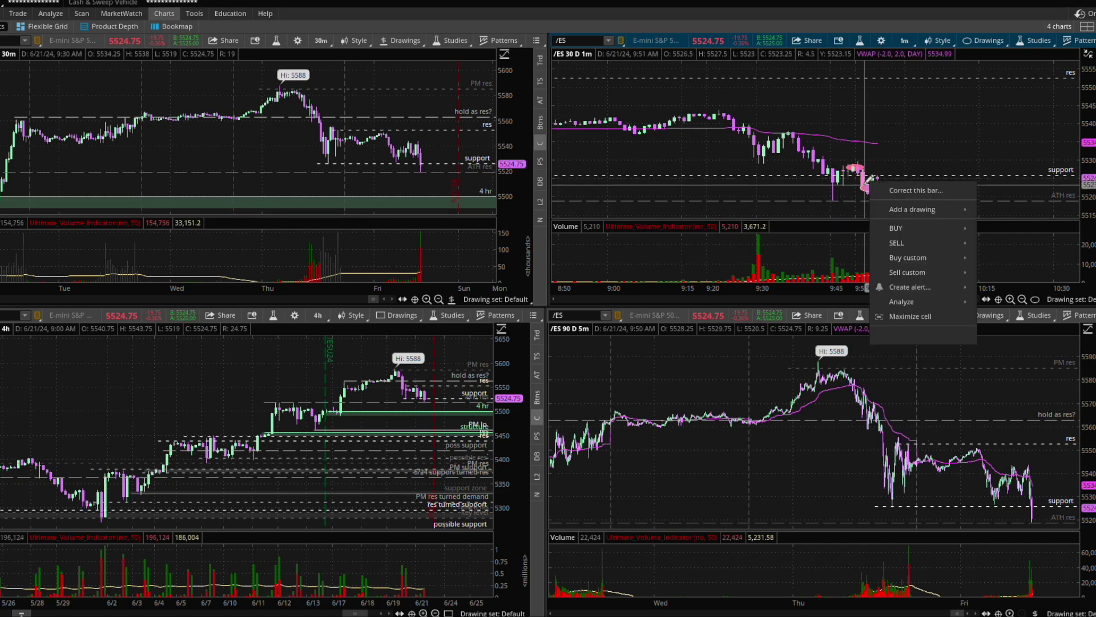
left_click(883, 243)
right_click(856, 169)
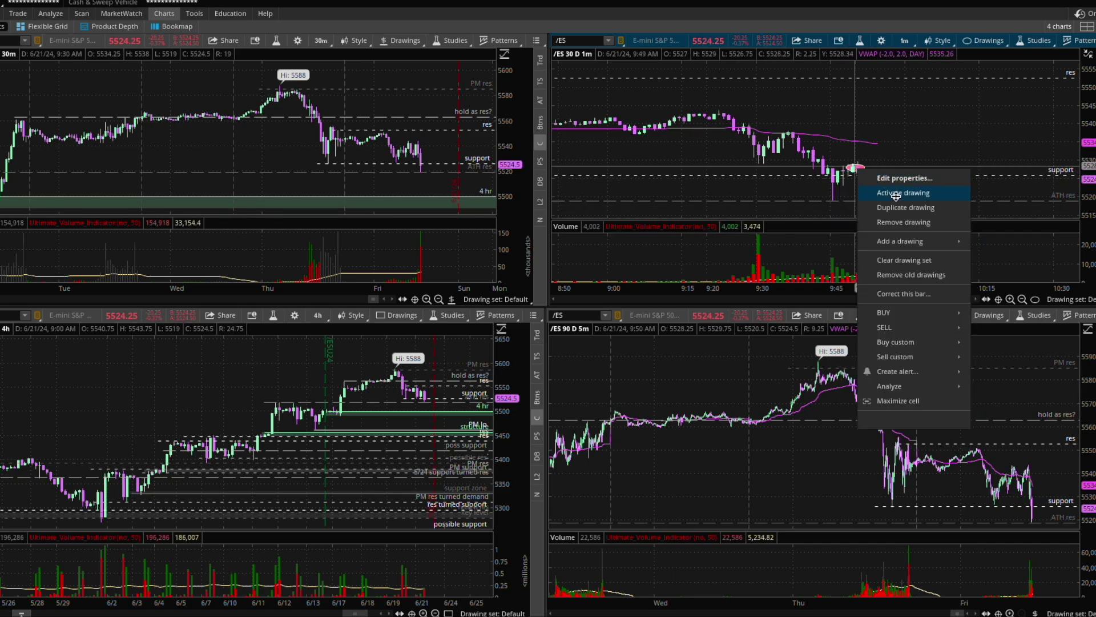
left_click(897, 223)
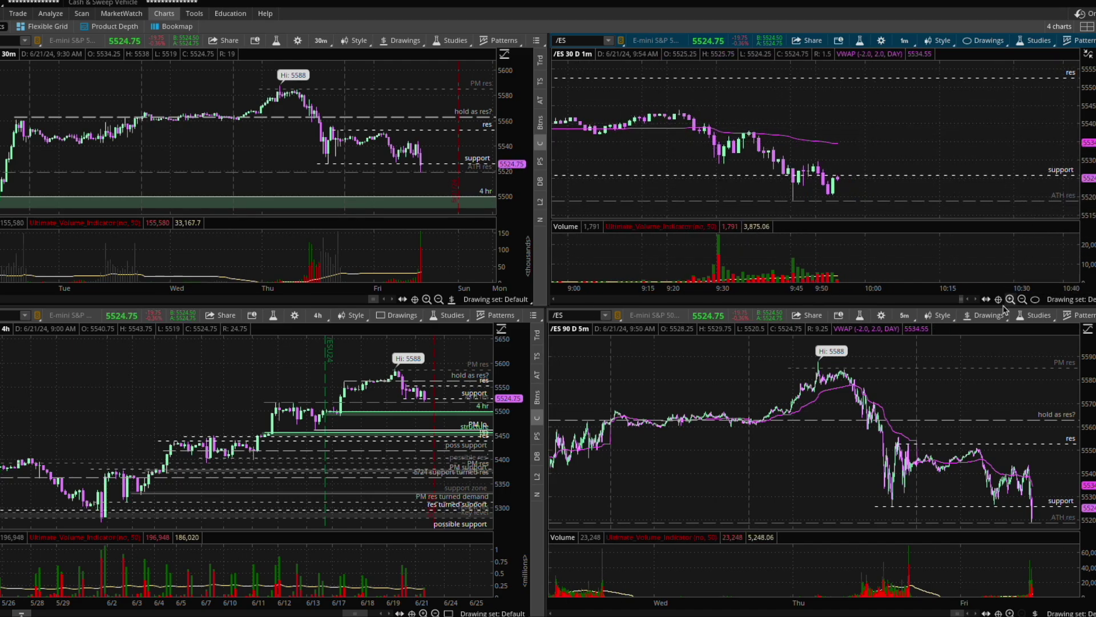
Switch to Bookmap, position its window over the charts, and display the ESU4 order flow from 09:43 to 09:52.
left_click(1022, 301)
left_click_drag(817, 95, 928, 248)
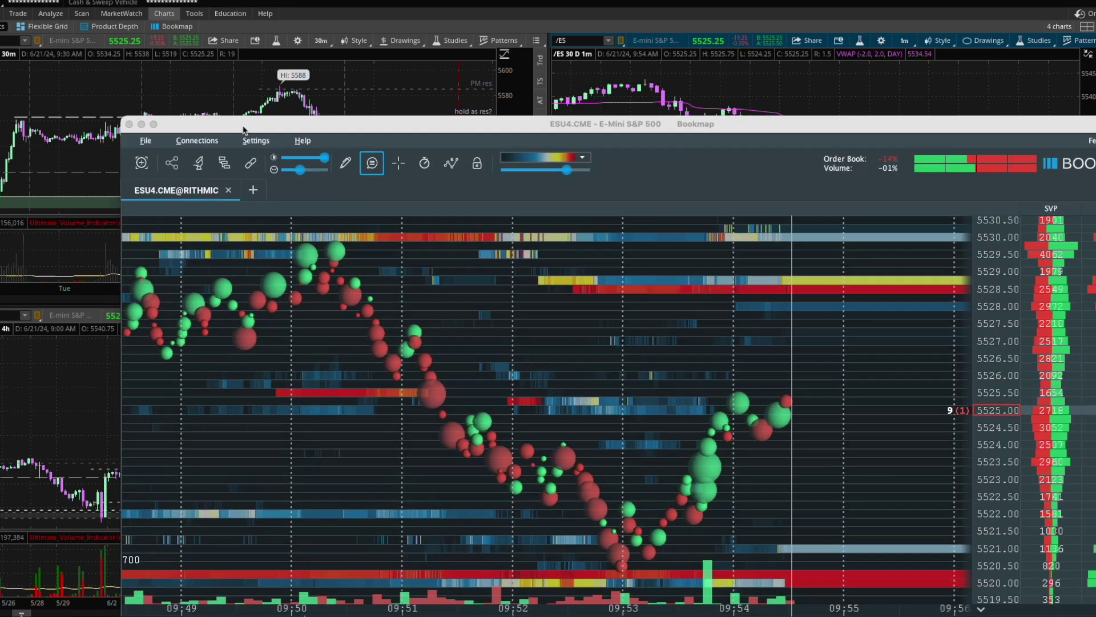
left_click_drag(244, 129, 145, 3)
left_click_drag(163, 371, 512, 261)
left_click_drag(297, 223, 411, 272)
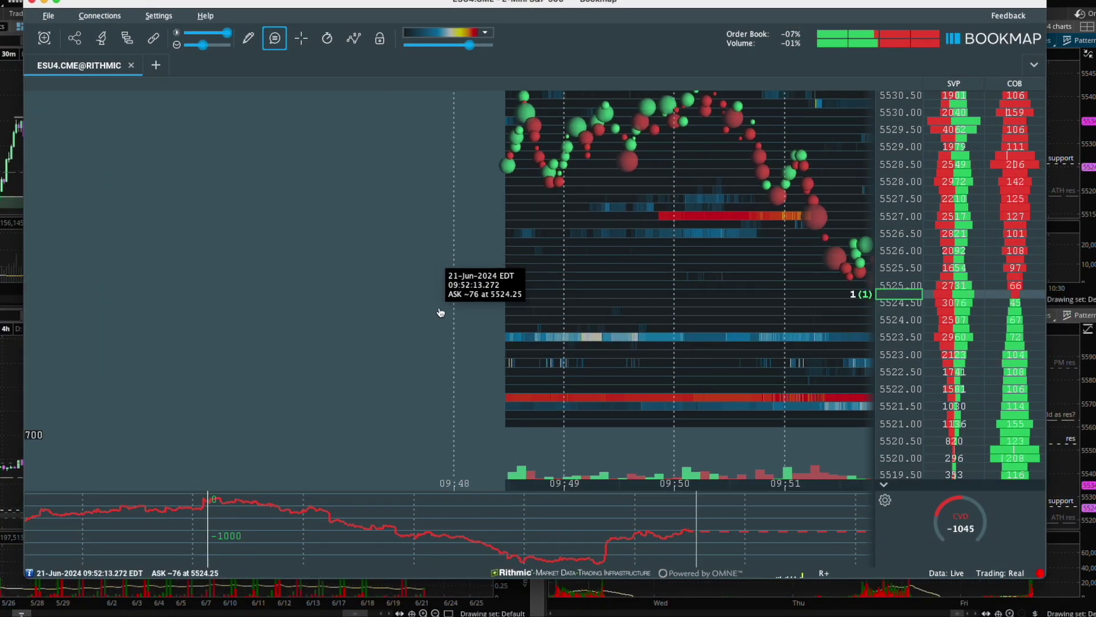
scroll(444, 301, "down", 2)
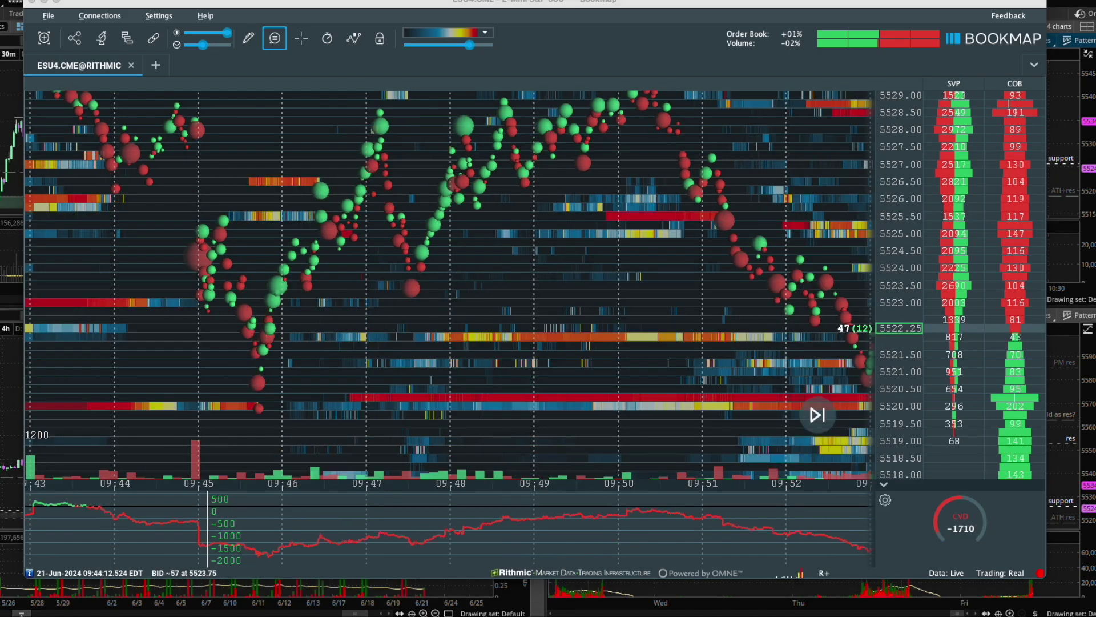
Switch to TradingView to dismiss its ad and the ad-free upgrade offer, and move the browser window off Bookmap.
key("super+Tab")
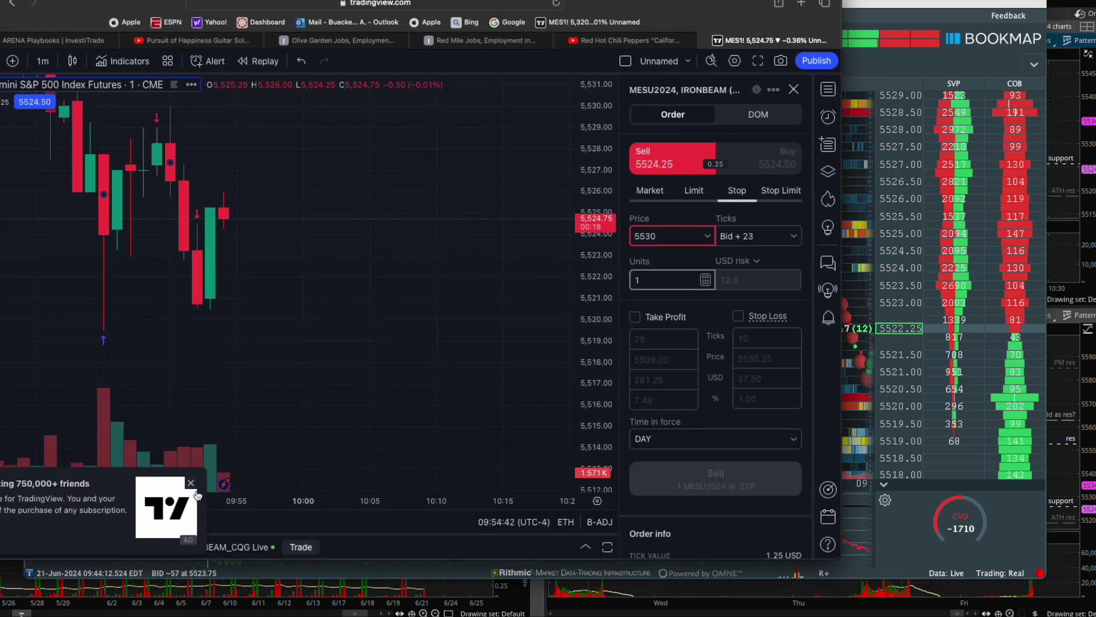
left_click(192, 483)
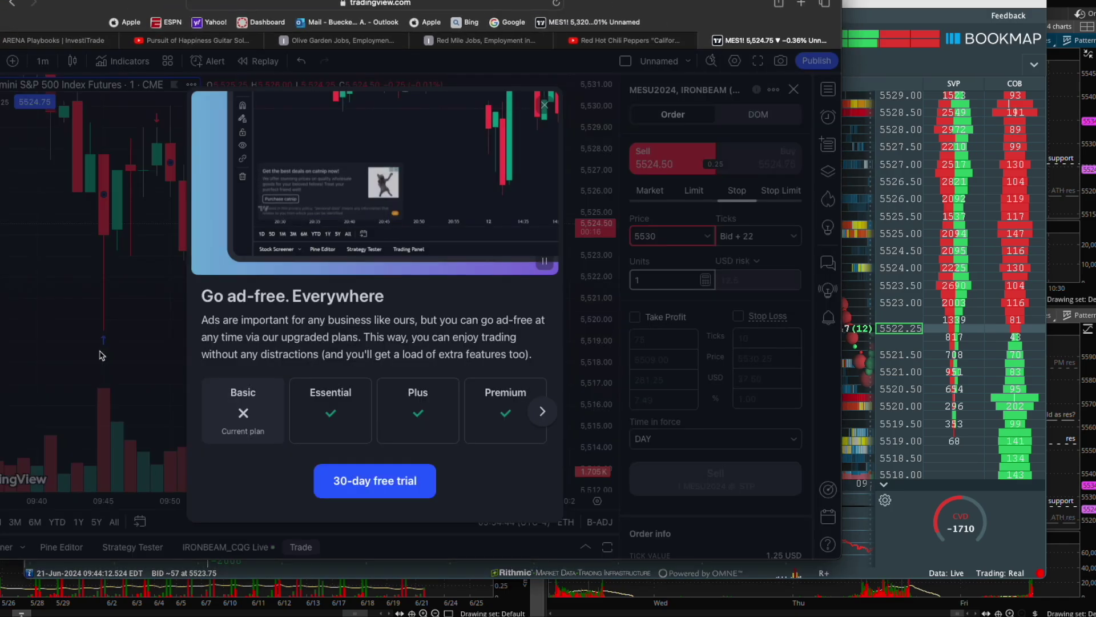
left_click(553, 106)
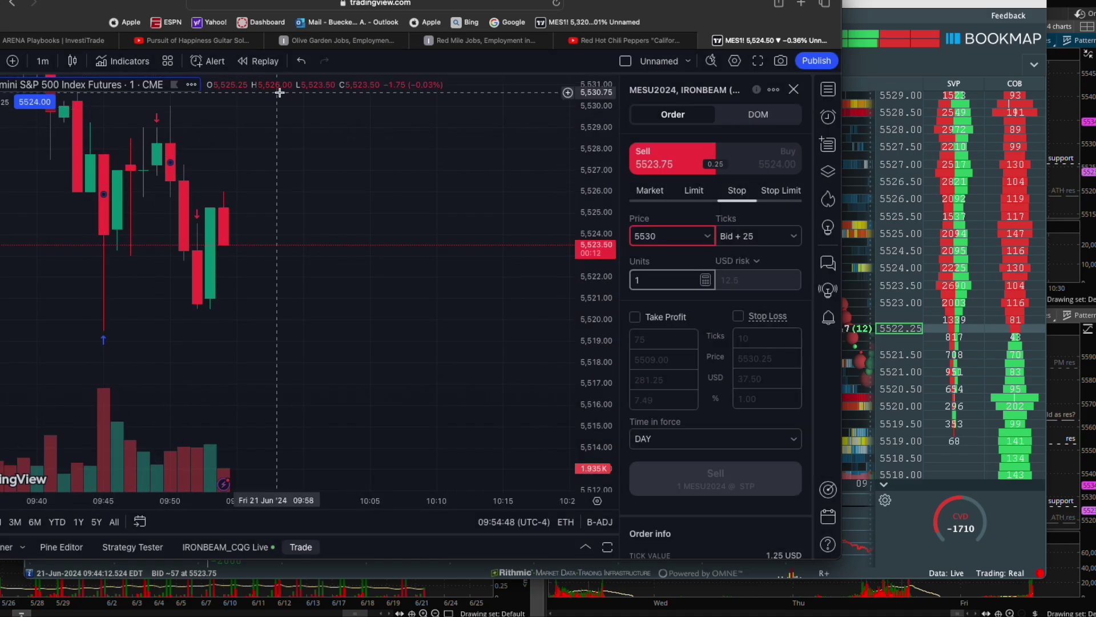
left_click_drag(610, 5, 0, 172)
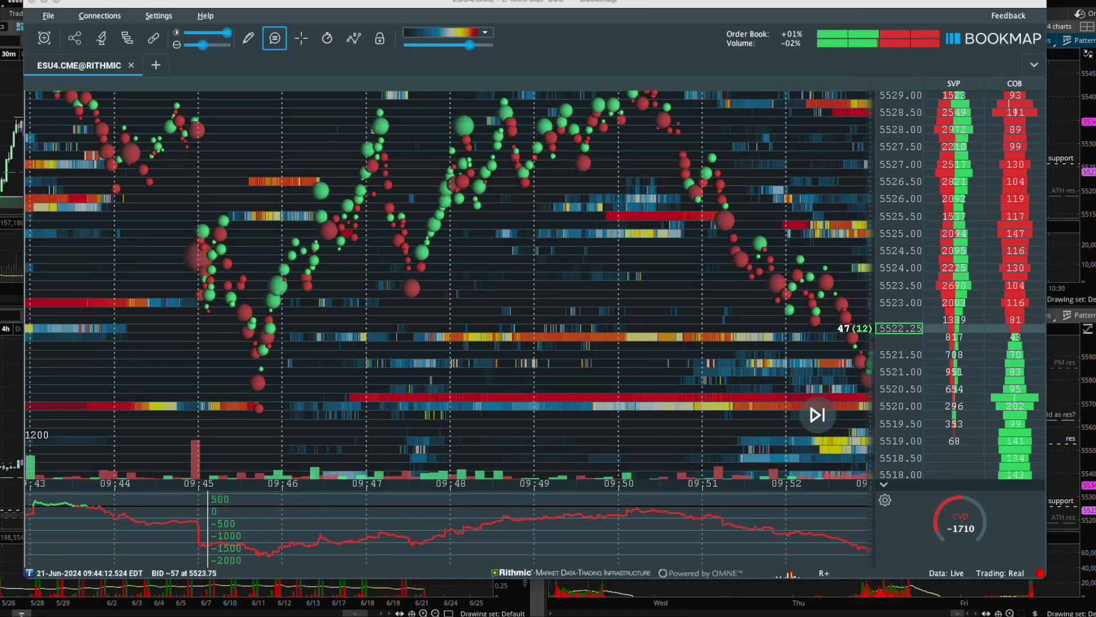
Examine the Bookmap volume bubbles and liquidity levels around the 09:45 and 09:53 lows, and put the Bookmap window away.
left_click_drag(261, 337, 400, 319)
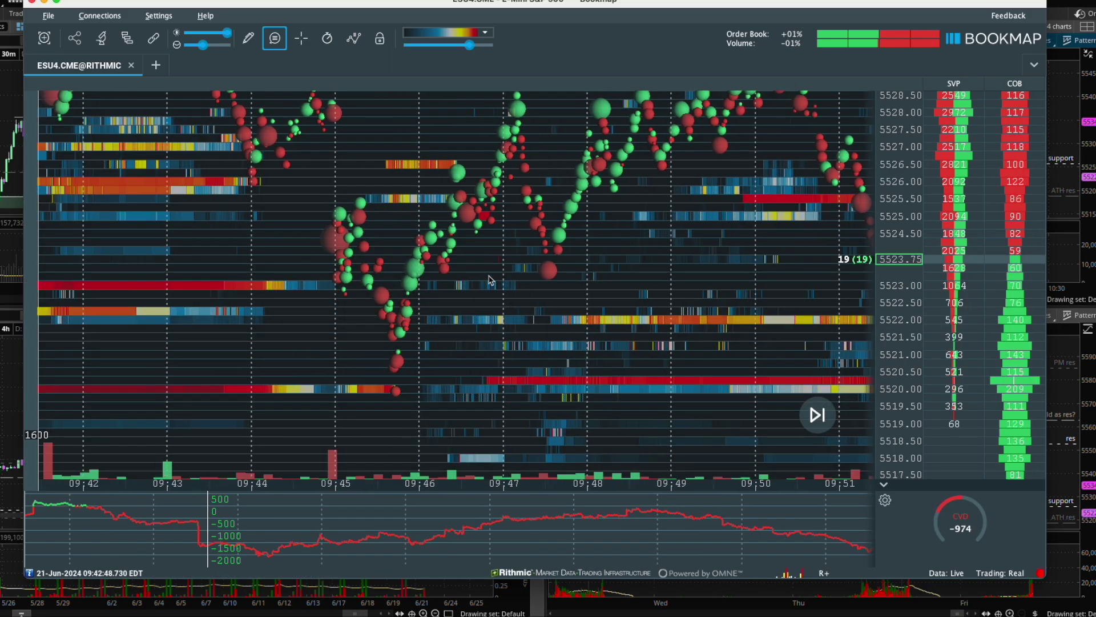
scroll(406, 121, "up", 2)
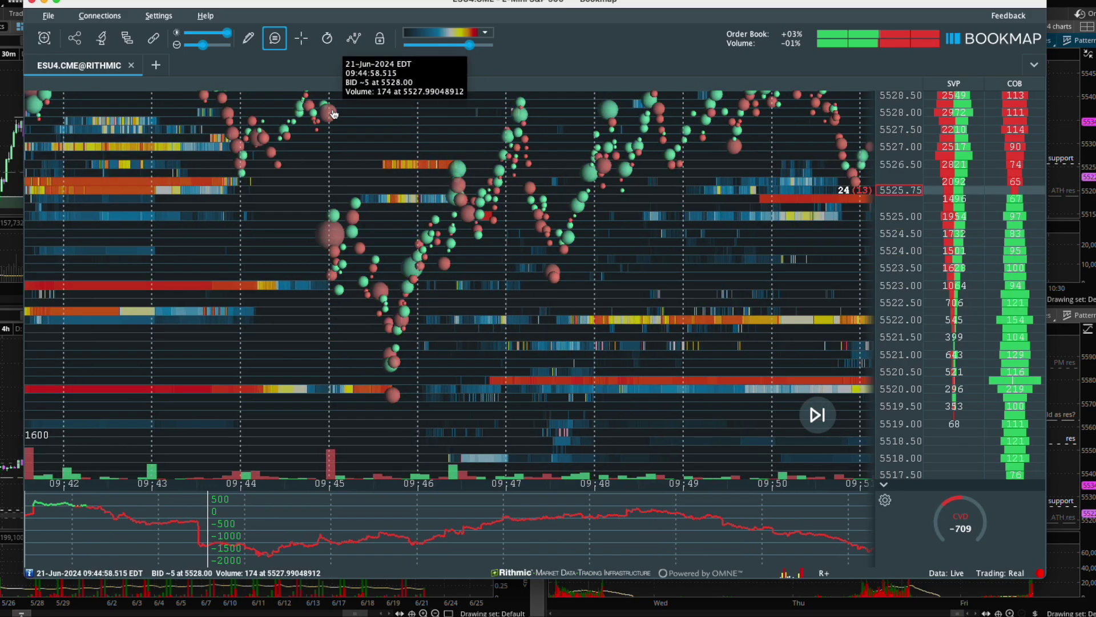
scroll(334, 146, "up", 5)
left_click_drag(339, 205, 276, 145)
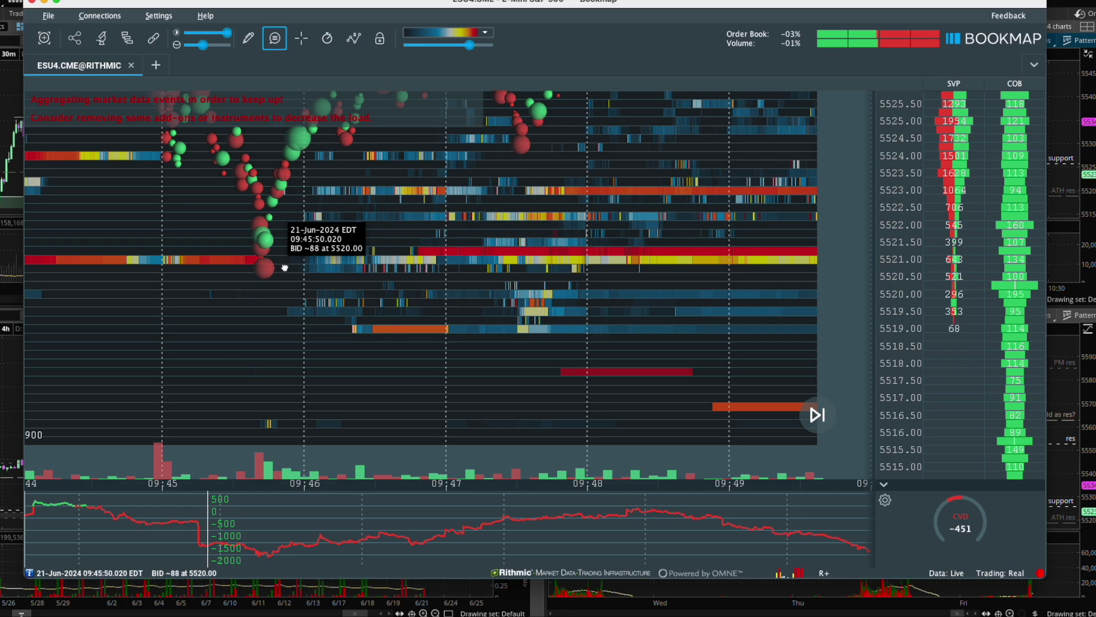
left_click_drag(330, 268, 504, 320)
scroll(499, 319, "up", 1)
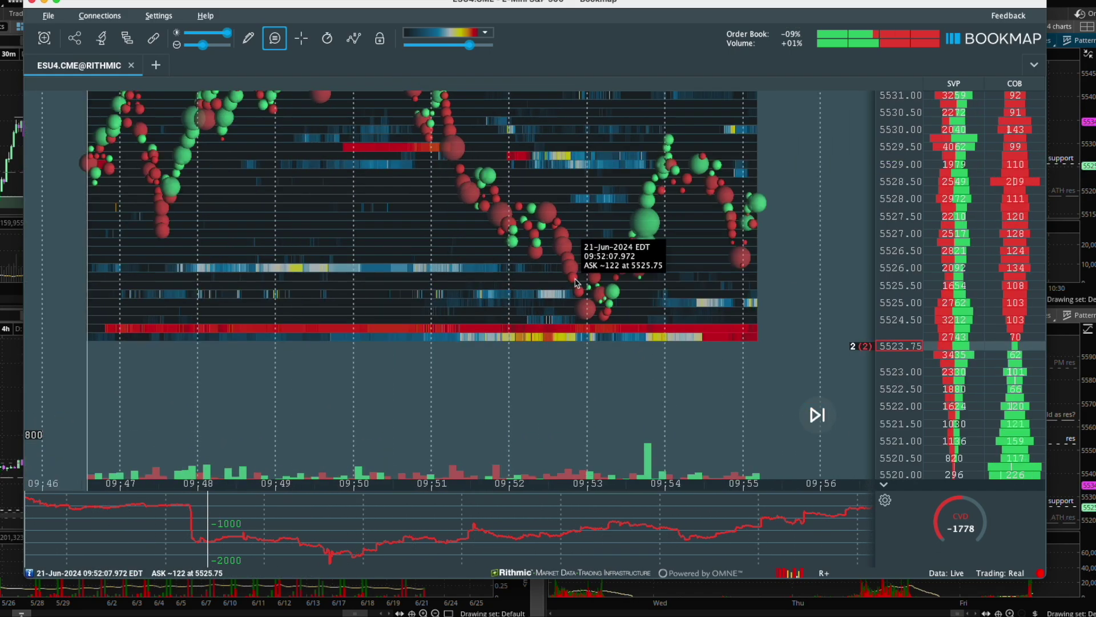
double_click(471, 8)
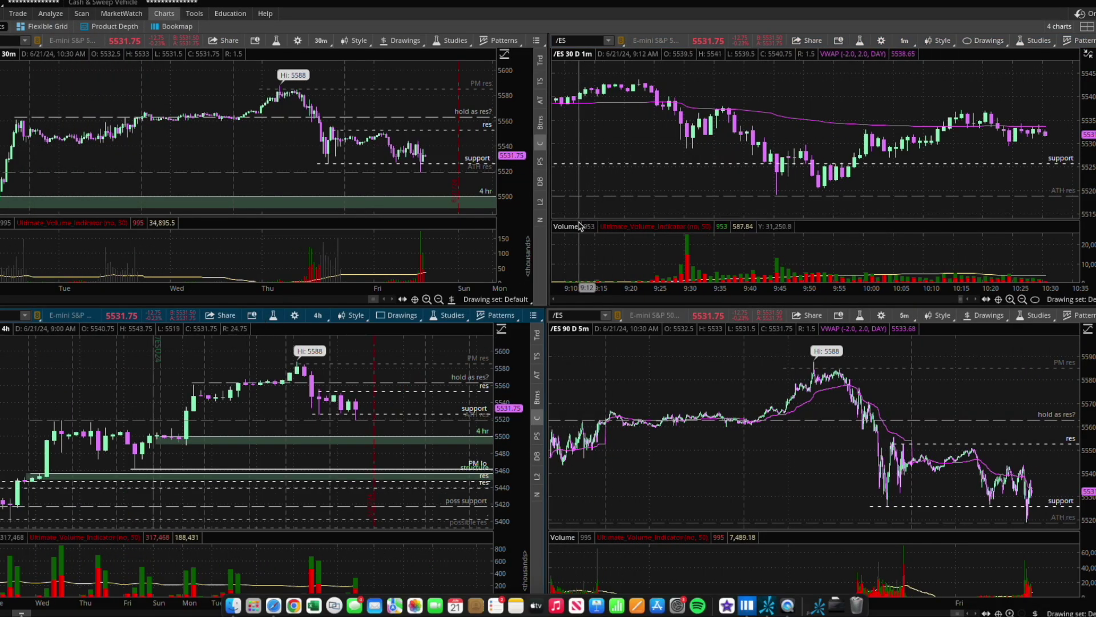
Review the one-minute /ES price action from the 9:45 low through 10:30 relative to the support and VWAP lines.
scroll(828, 167, "right", 2)
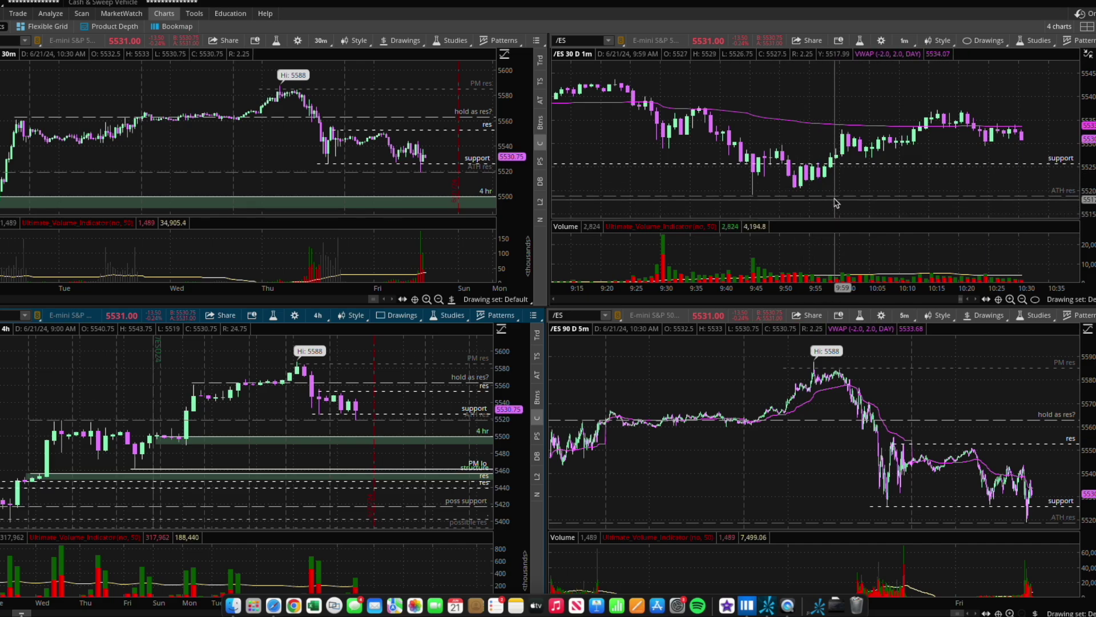
scroll(831, 165, "down", 2)
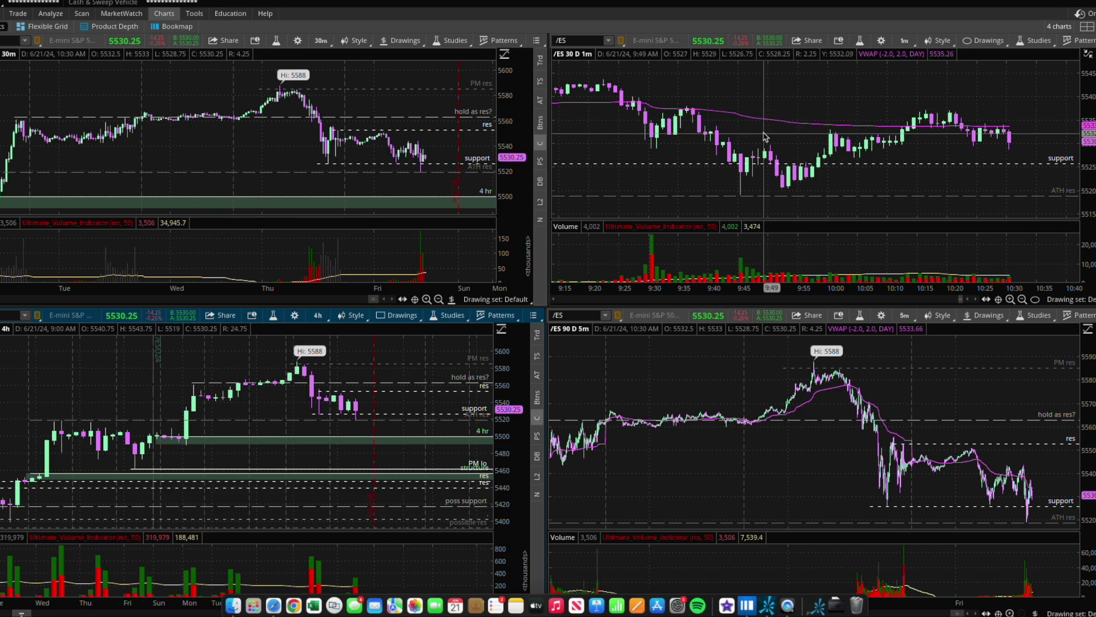
scroll(901, 166, "right", 3)
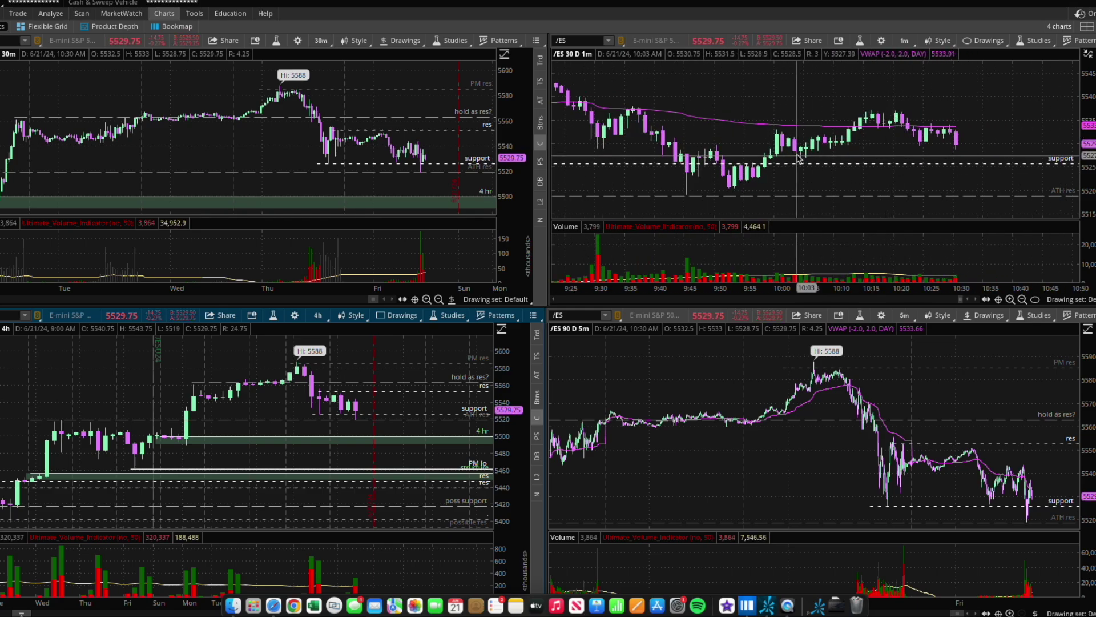